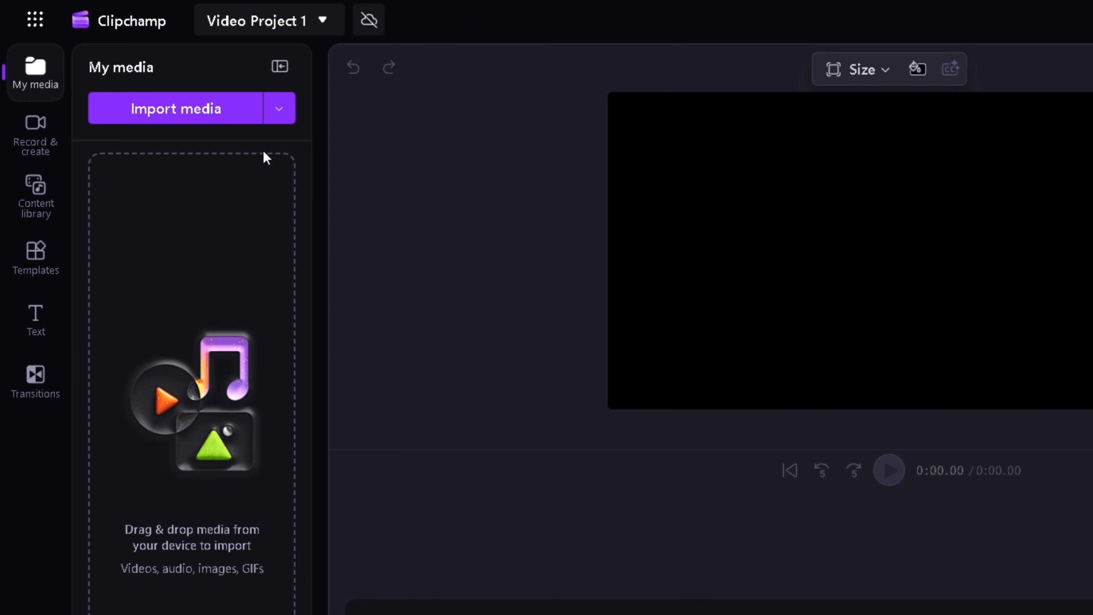
Import the four video files from 5438934-uhd_3840_2160_25fps through 5803098 out of the Stock Footage folder
click(202, 121)
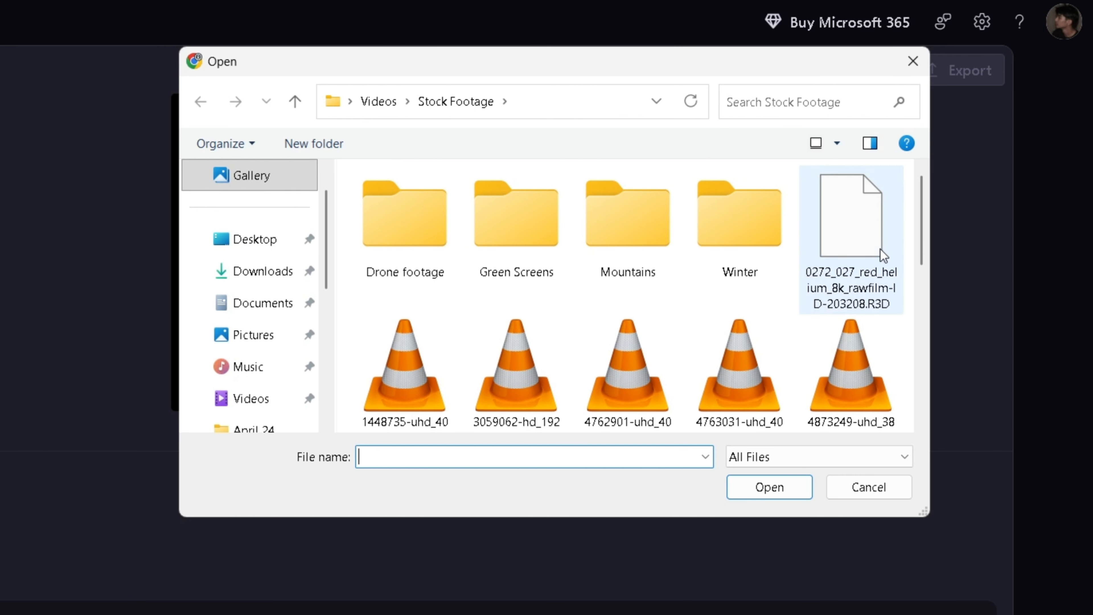
scroll(917, 257, down, 2)
scroll(918, 262, down, 2)
click(516, 301)
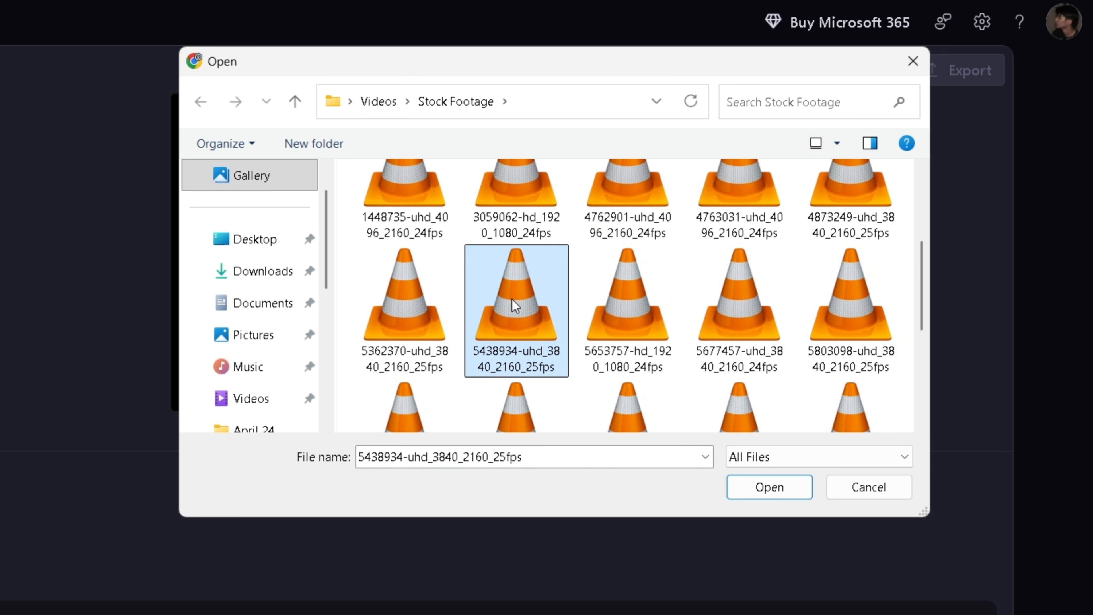
shift+click(820, 342)
click(769, 487)
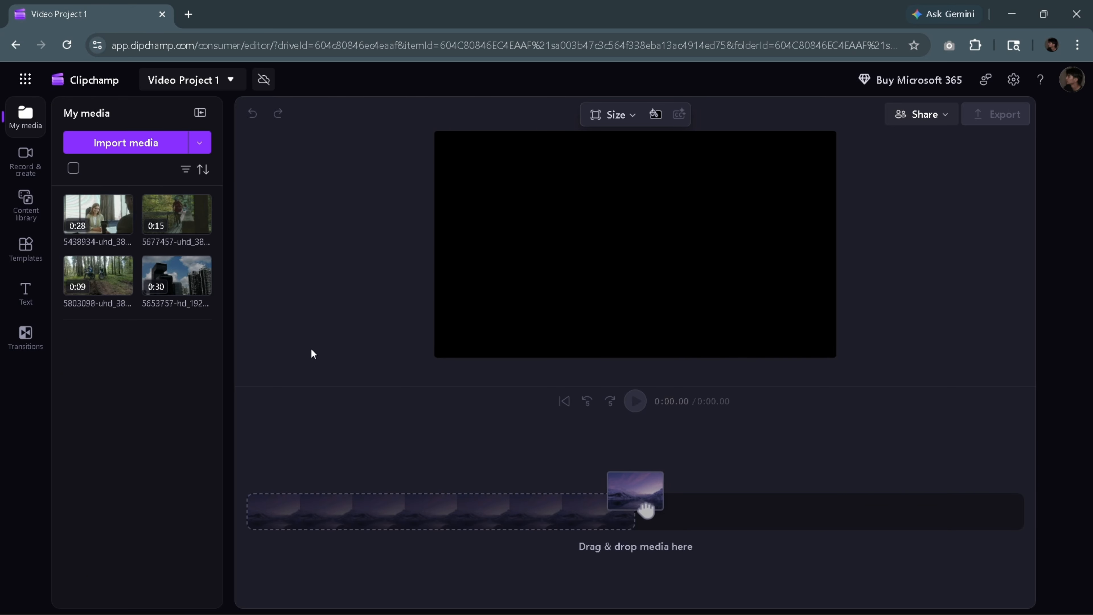
Add the 5803098 forest motorcycle clip to the timeline, followed by the 5677457 bridge runner clip
mouse_move(104, 275)
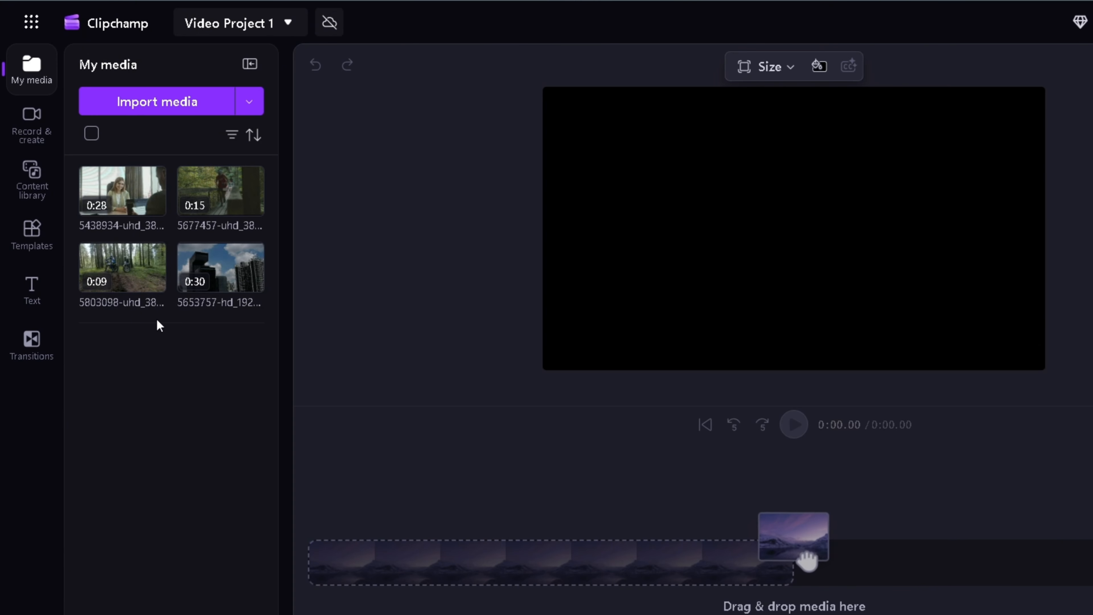
mouse_move(122, 271)
drag(125, 276, 465, 568)
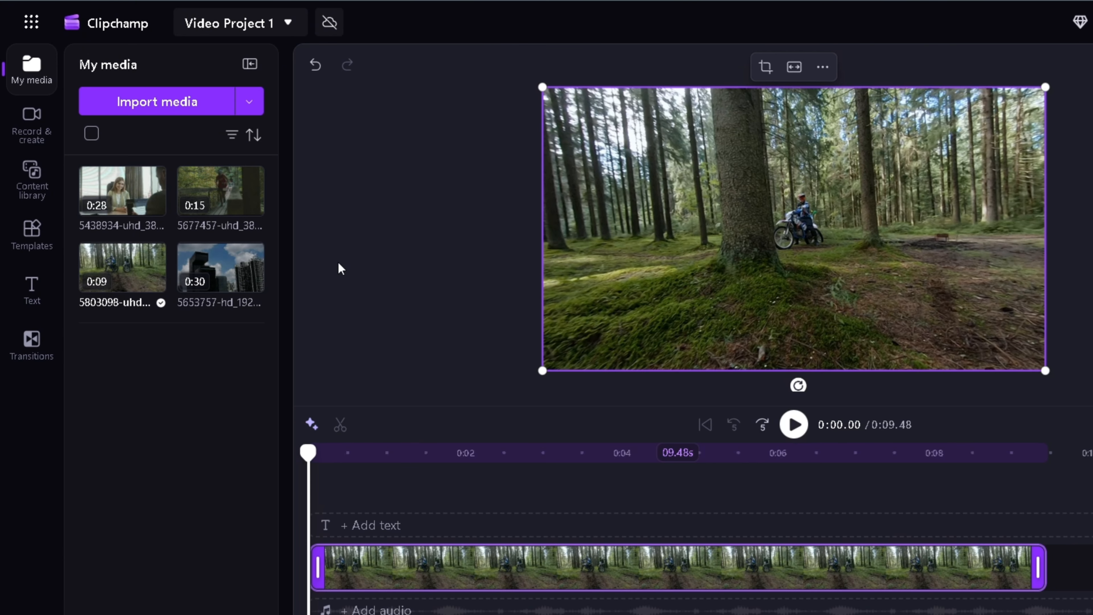
drag(211, 192, 1078, 581)
drag(1039, 459, 905, 456)
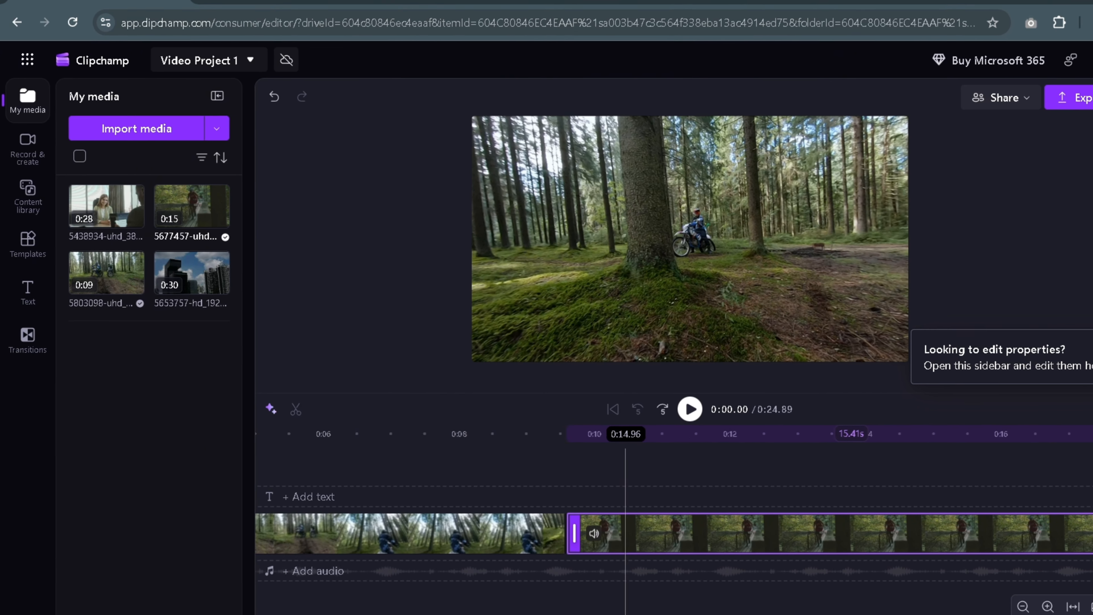
drag(504, 610, 454, 610)
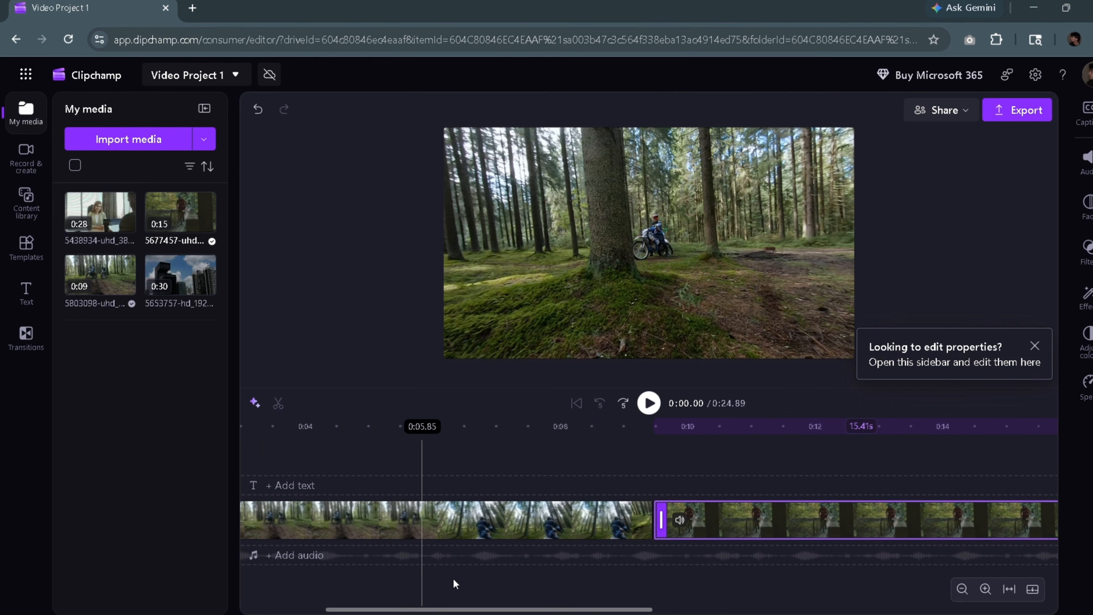
Trim both ends of the motorcycle clip to a length of about 5.6 s and move it to the timeline start
click(602, 535)
drag(537, 605, 469, 605)
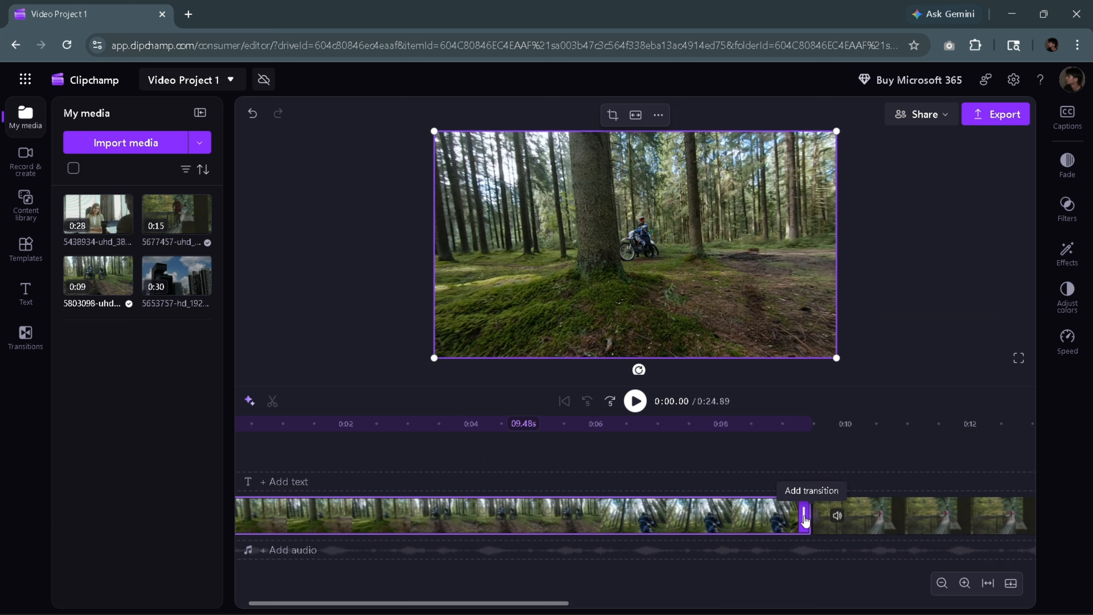
scroll(519, 582, left, 2)
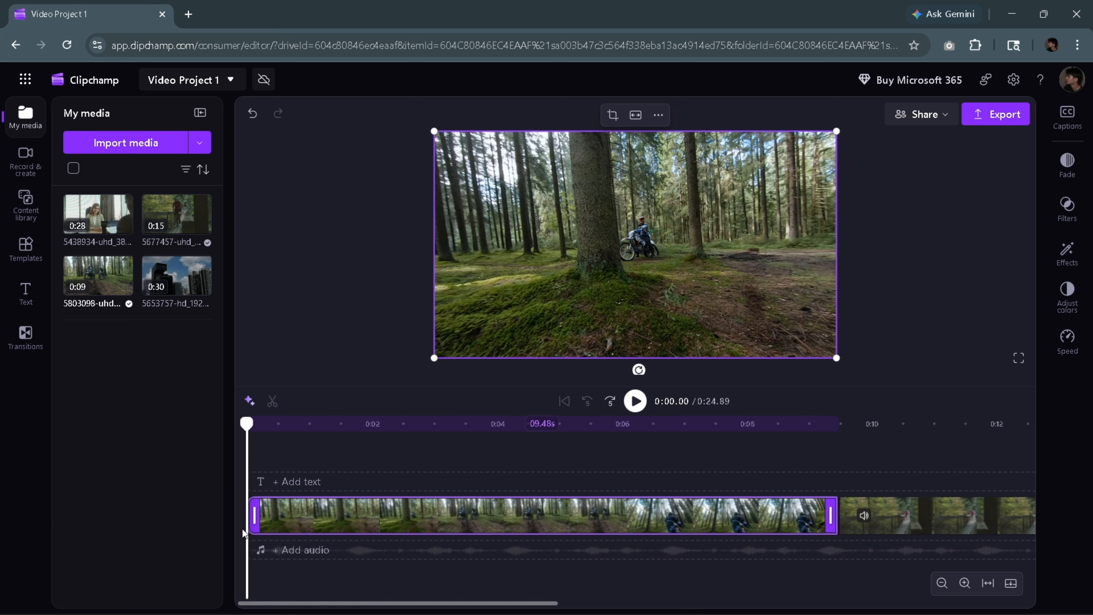
drag(832, 516, 707, 517)
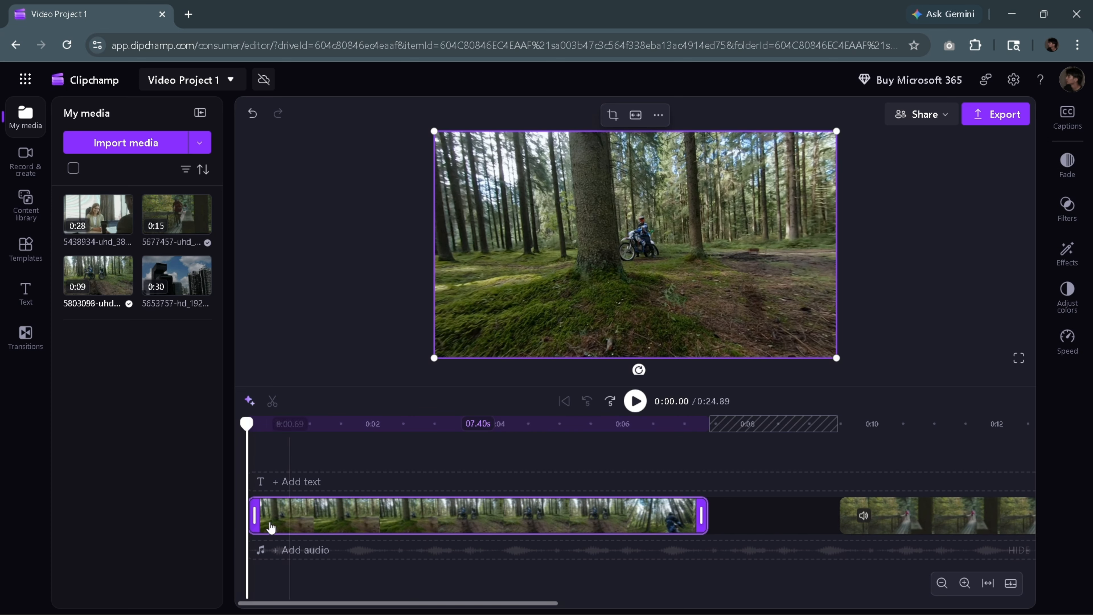
drag(254, 520, 363, 520)
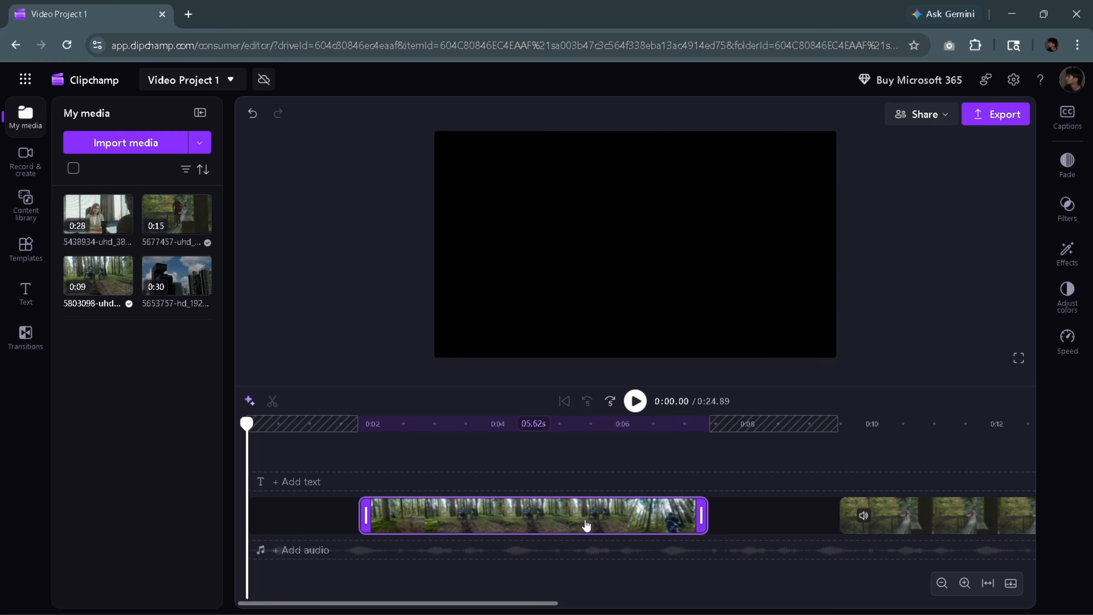
drag(586, 523, 471, 517)
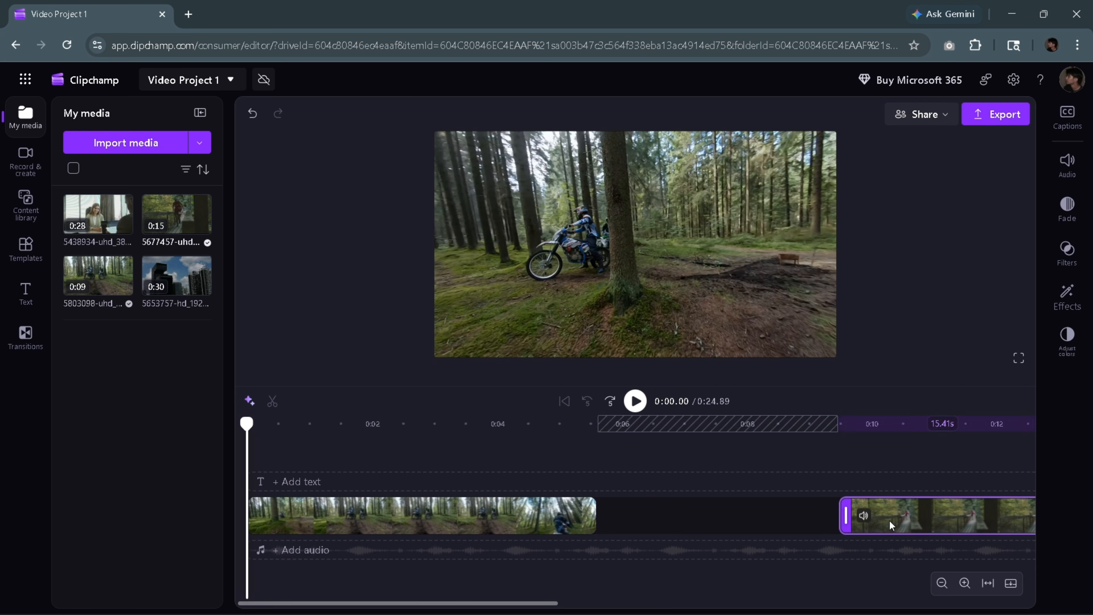
Place the runner clip directly after the motorcycle clip and trim its beginning to a length of about 13.3 s
drag(893, 517, 703, 530)
drag(605, 516, 629, 544)
drag(490, 597, 553, 604)
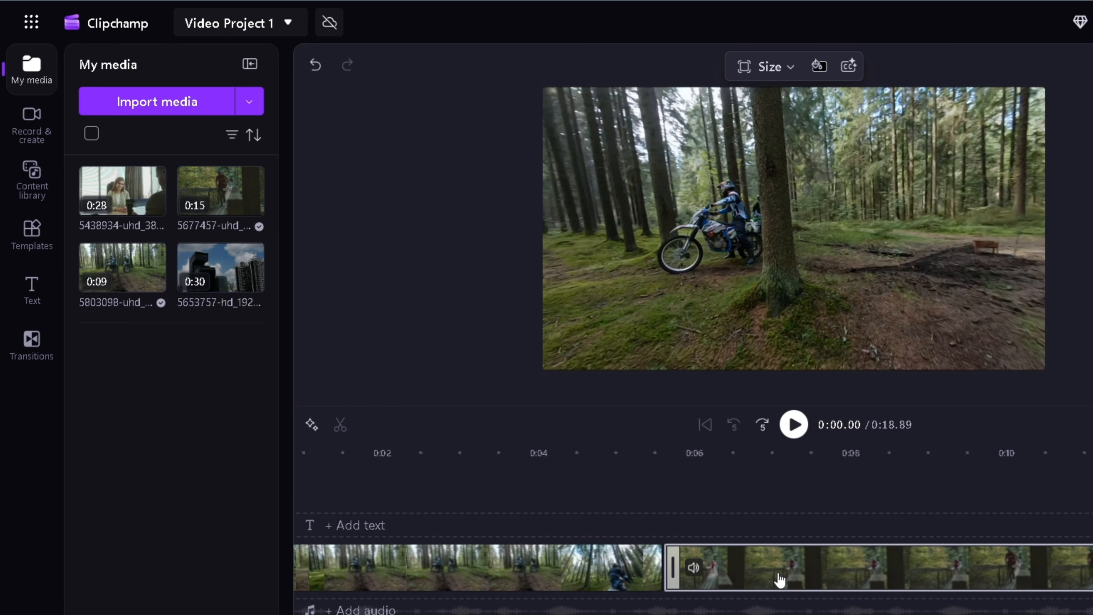
Split the runner clip at about 0:08.96 and again at about 0:11.53
click(815, 568)
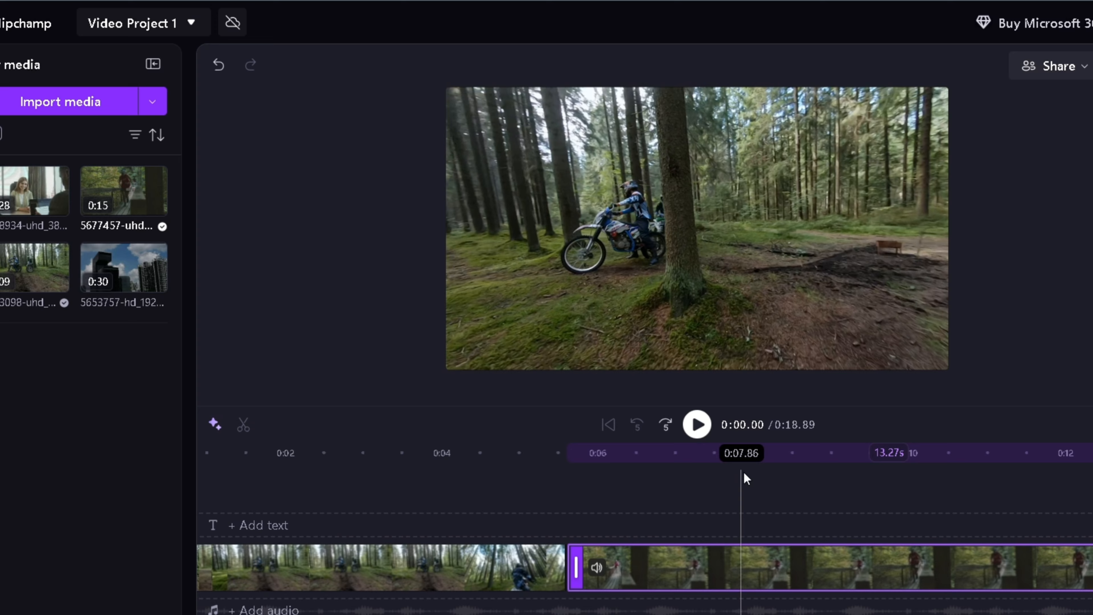
click(742, 472)
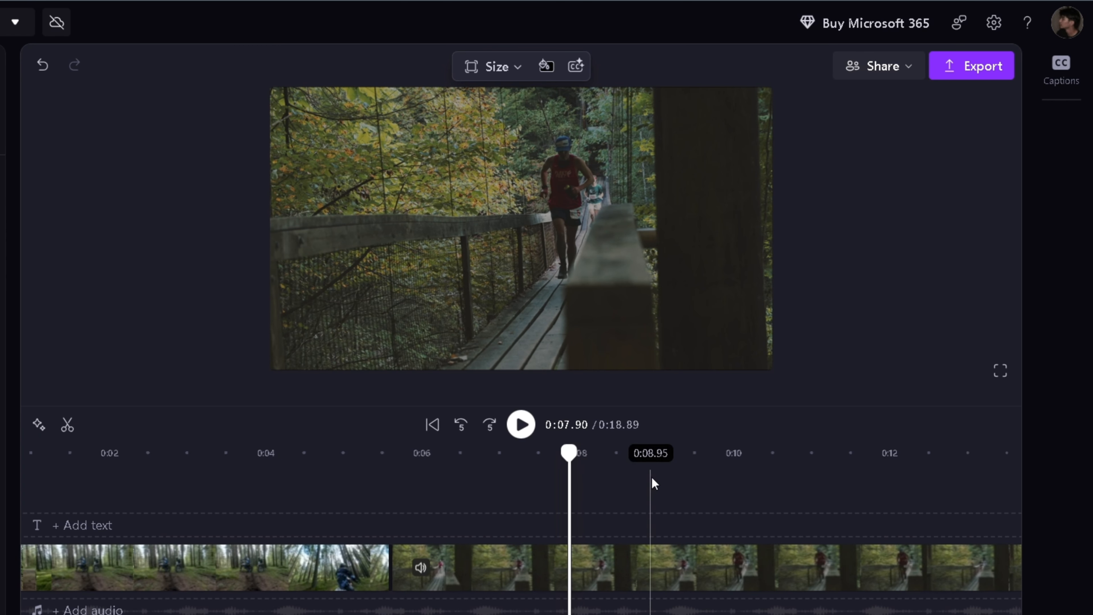
click(653, 482)
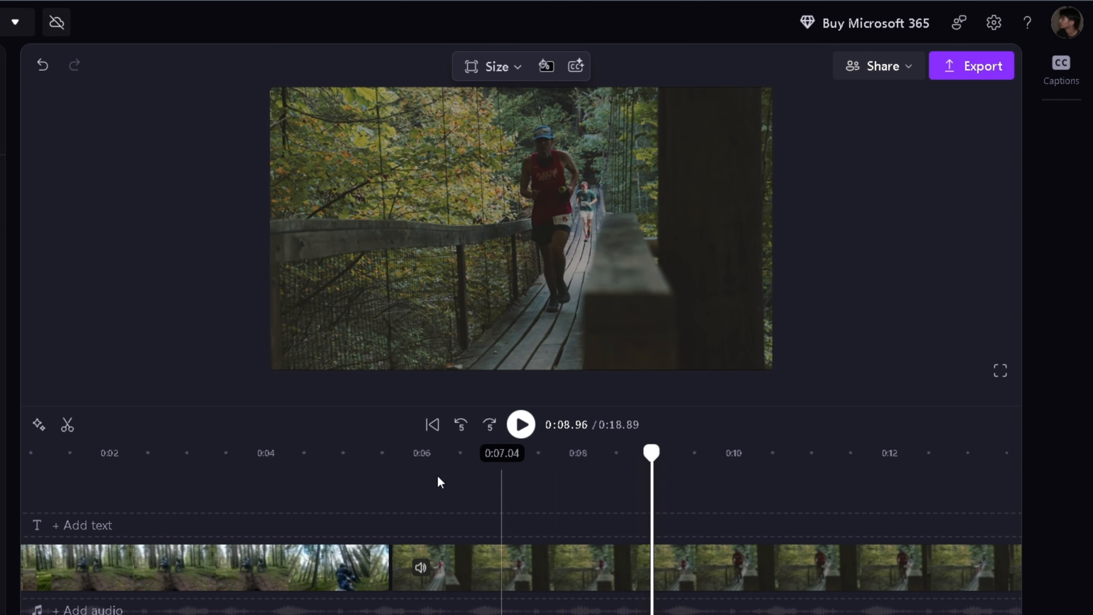
click(67, 429)
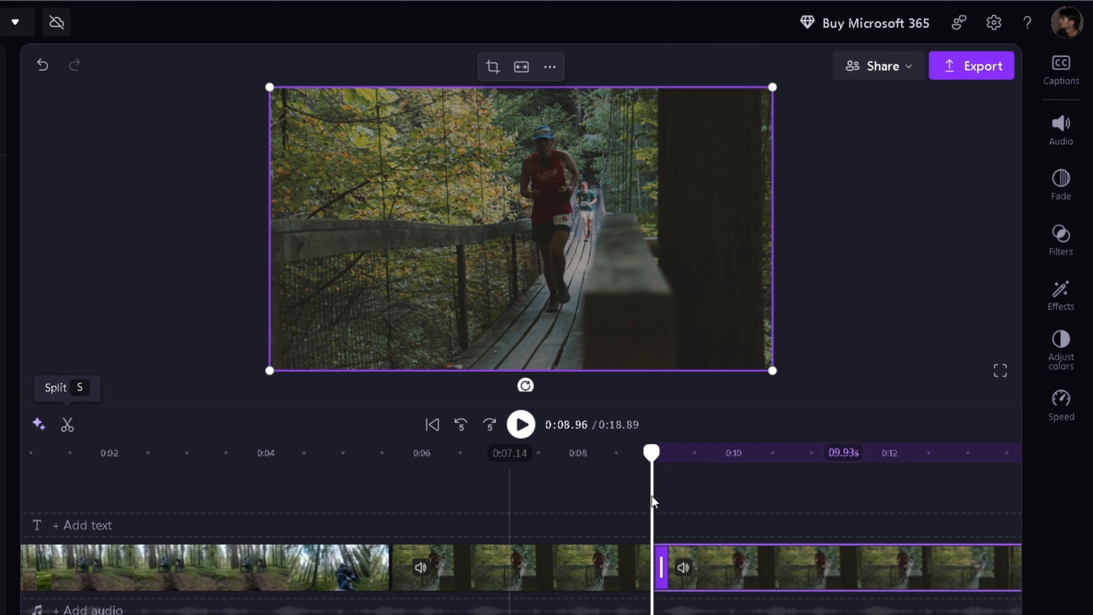
click(548, 578)
click(770, 582)
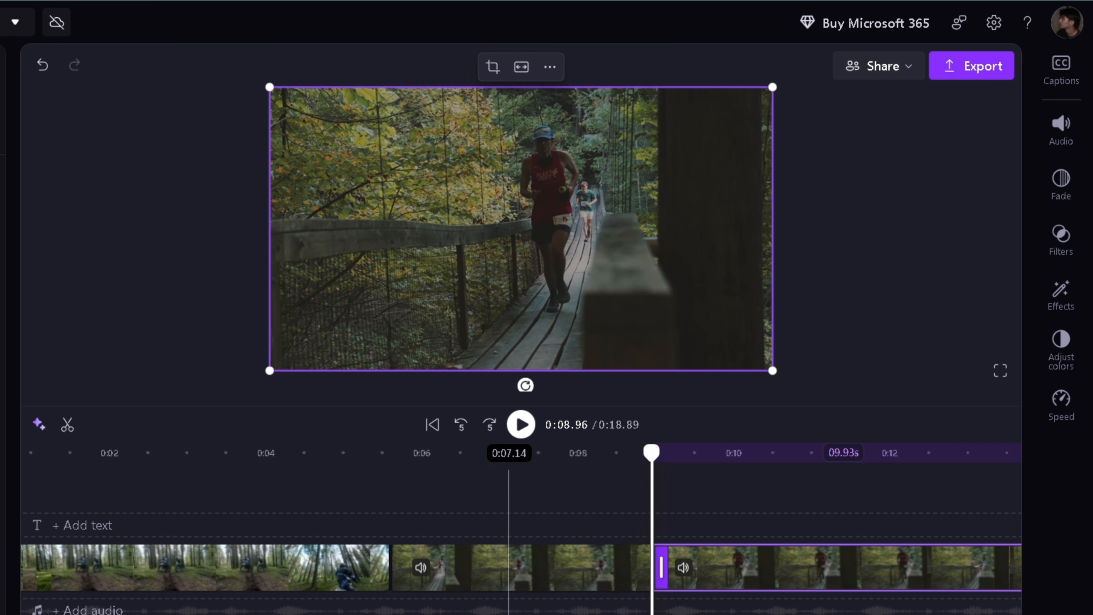
scroll(481, 529, right, 5)
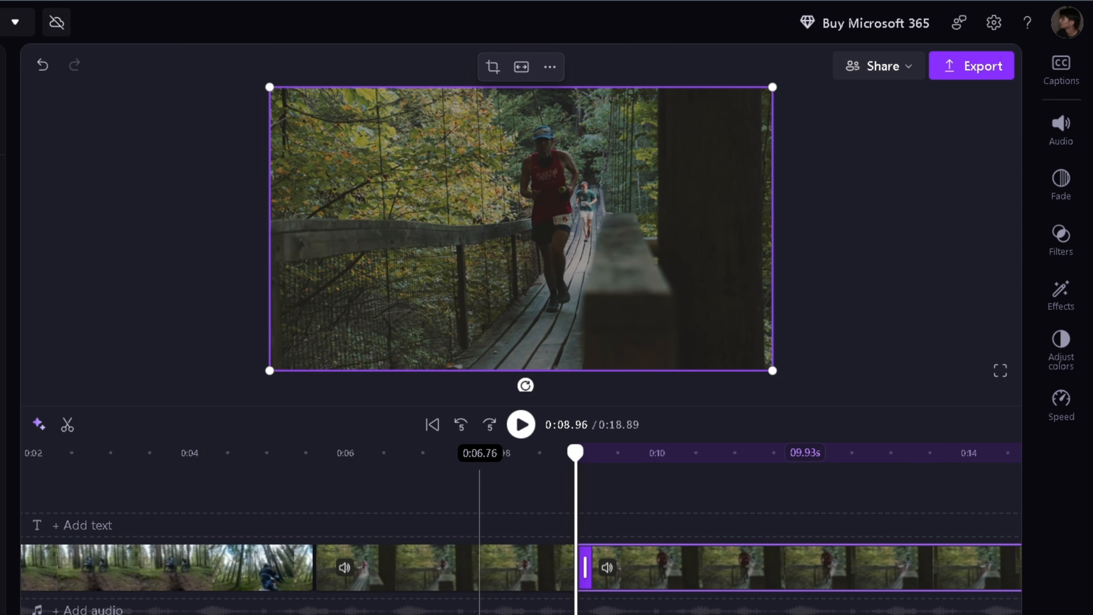
click(614, 486)
click(67, 424)
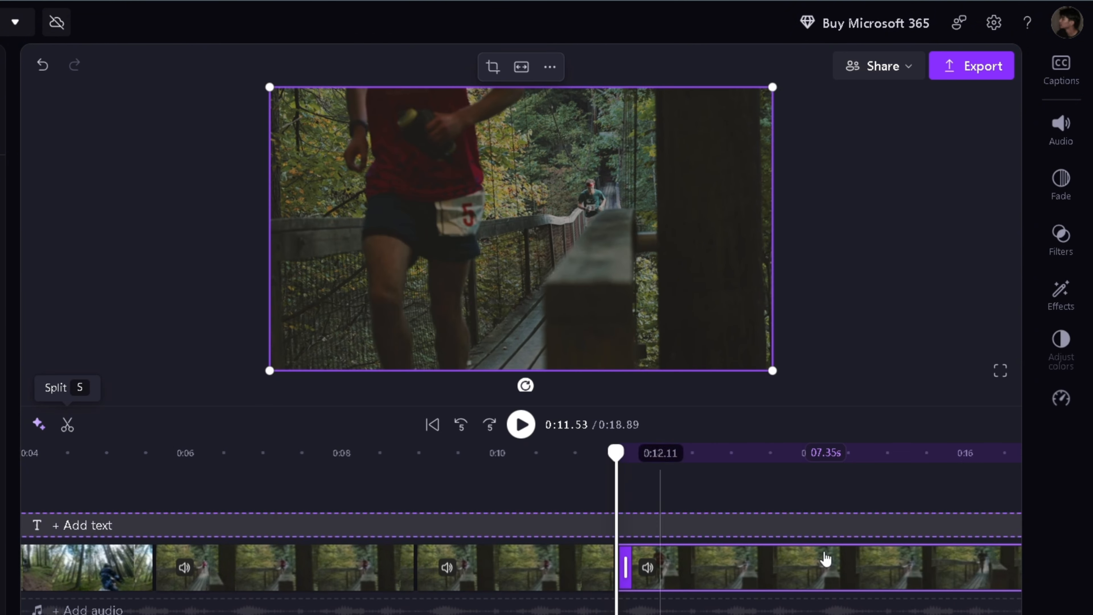
Delete the middle piece of the runner clip and close the gap with the remaining piece
click(546, 574)
key(Delete)
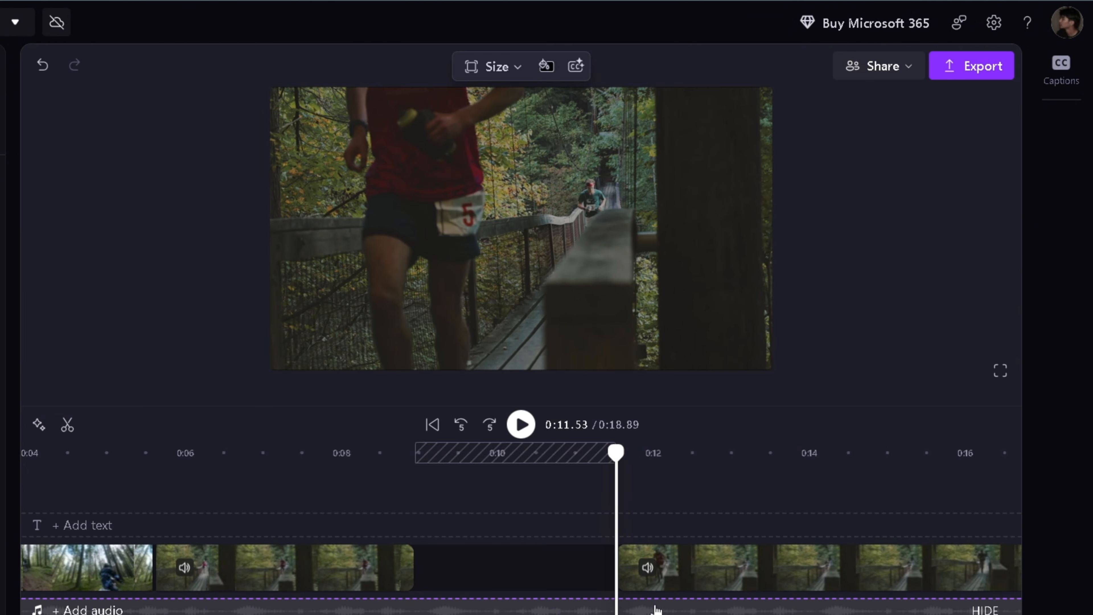
drag(702, 573, 500, 572)
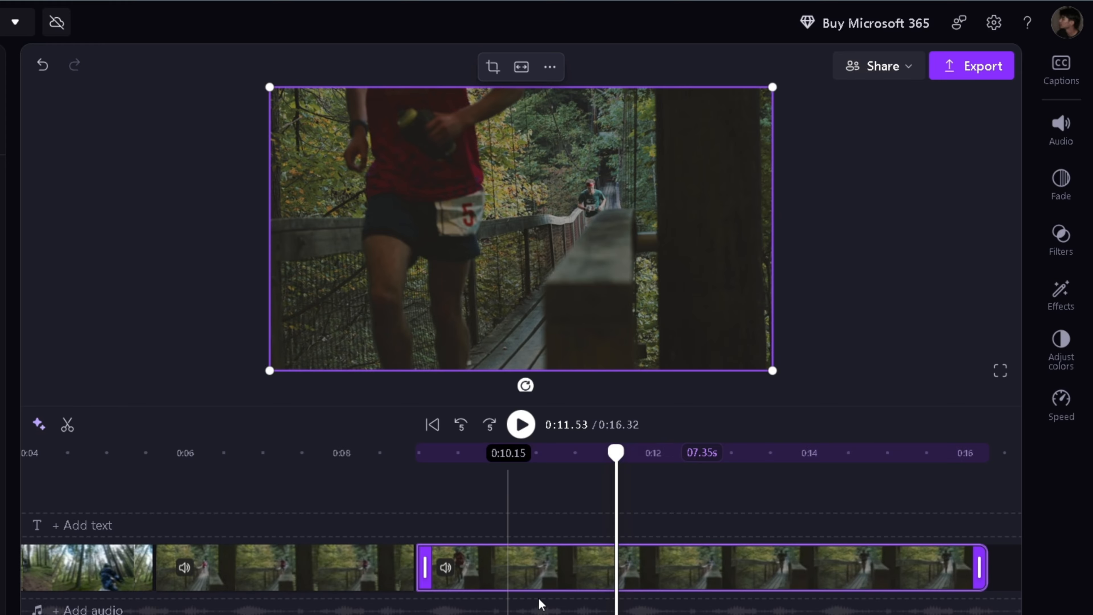
Play back the timeline across the join between the two runner pieces to check the cut
drag(616, 452, 371, 453)
key(space)
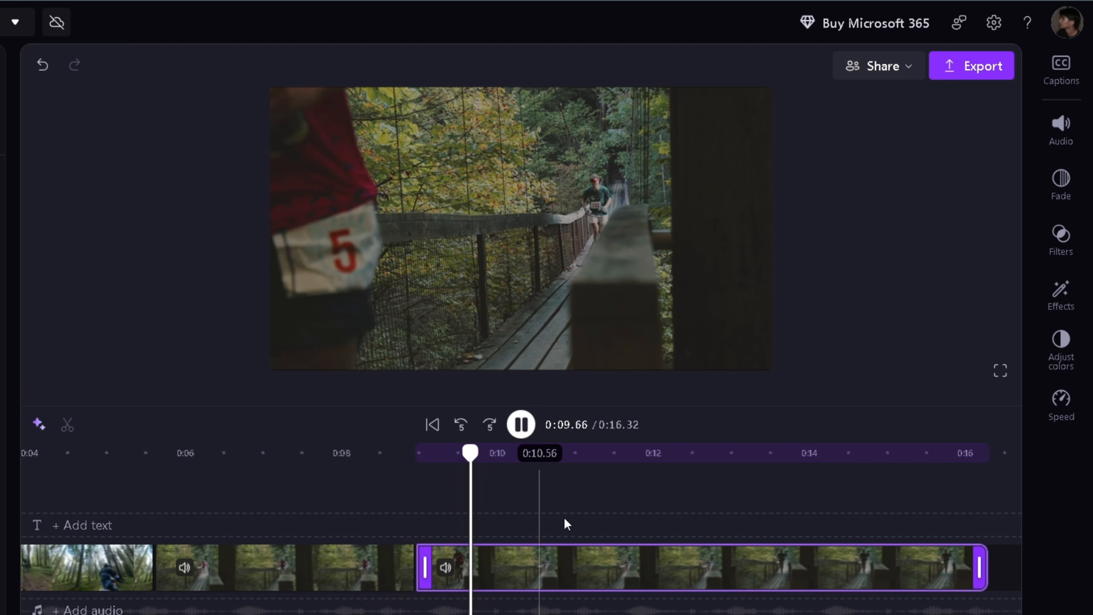
key(space)
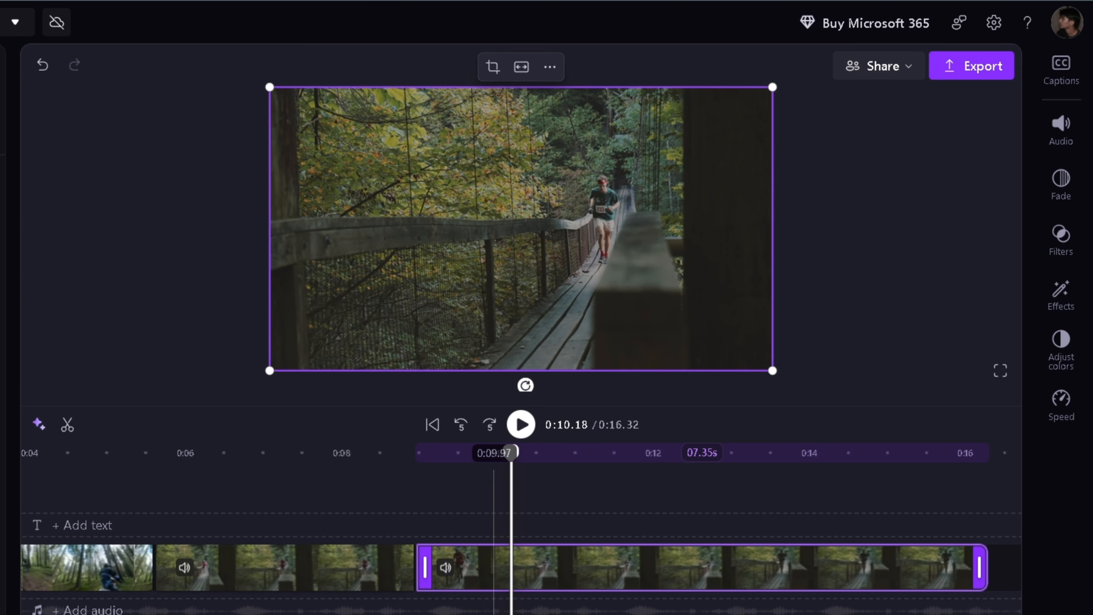
scroll(485, 495, left, 6)
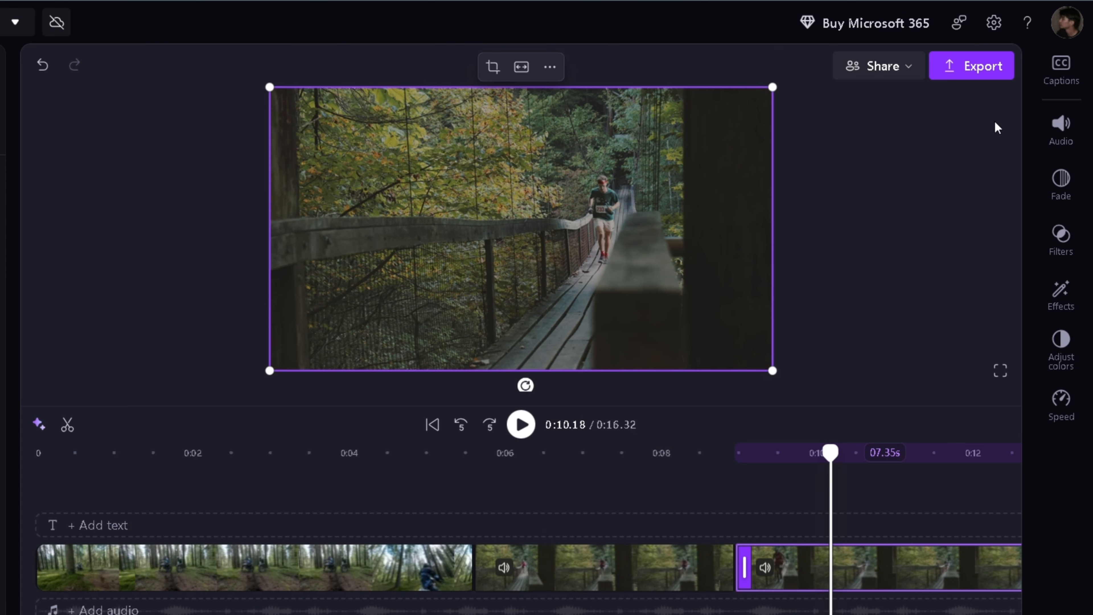
Export the video in 1080p with the file name "Quick Video Test" and cloud storage turned off
click(978, 79)
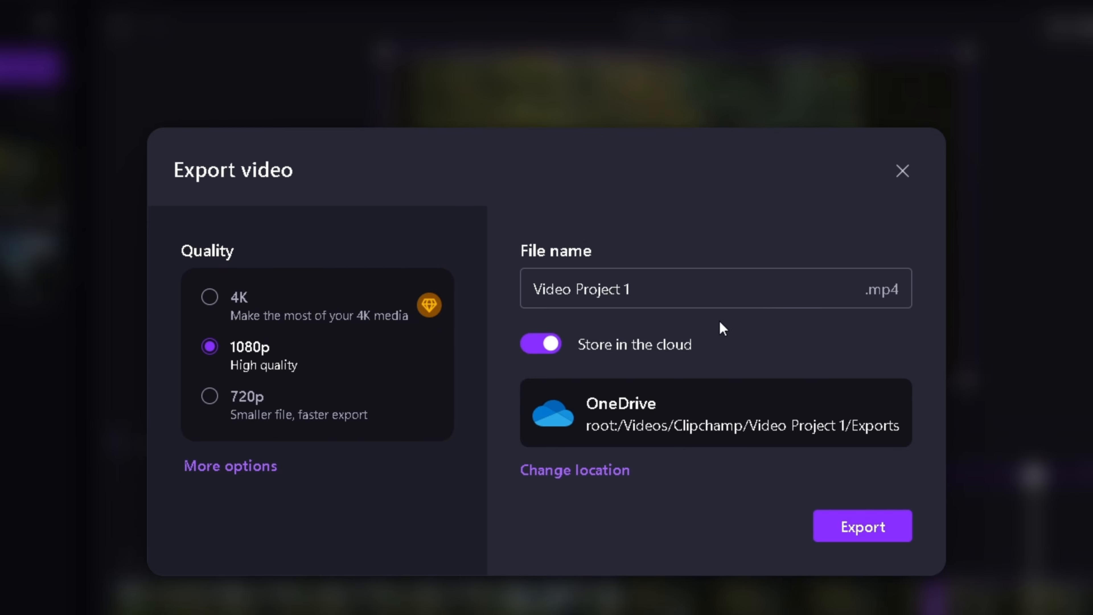
triple_click(620, 295)
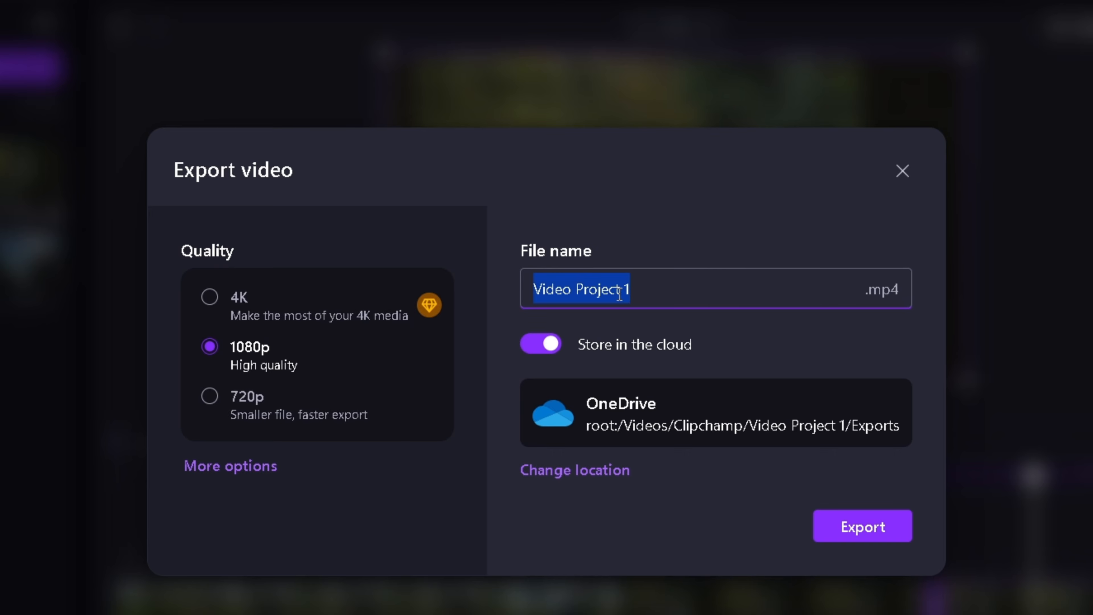
text(Quick)
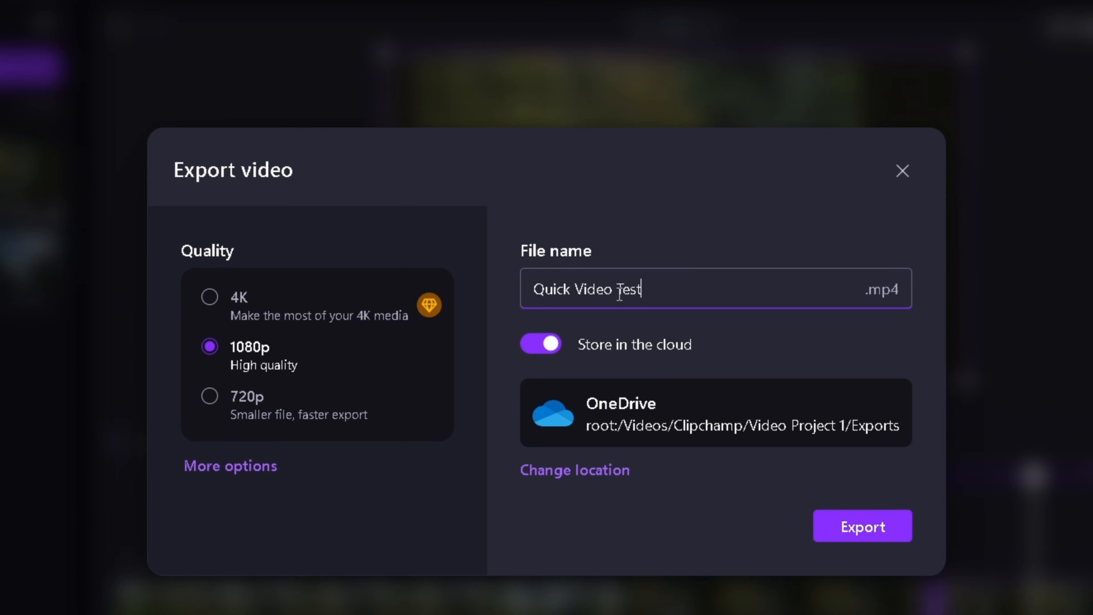
click(541, 351)
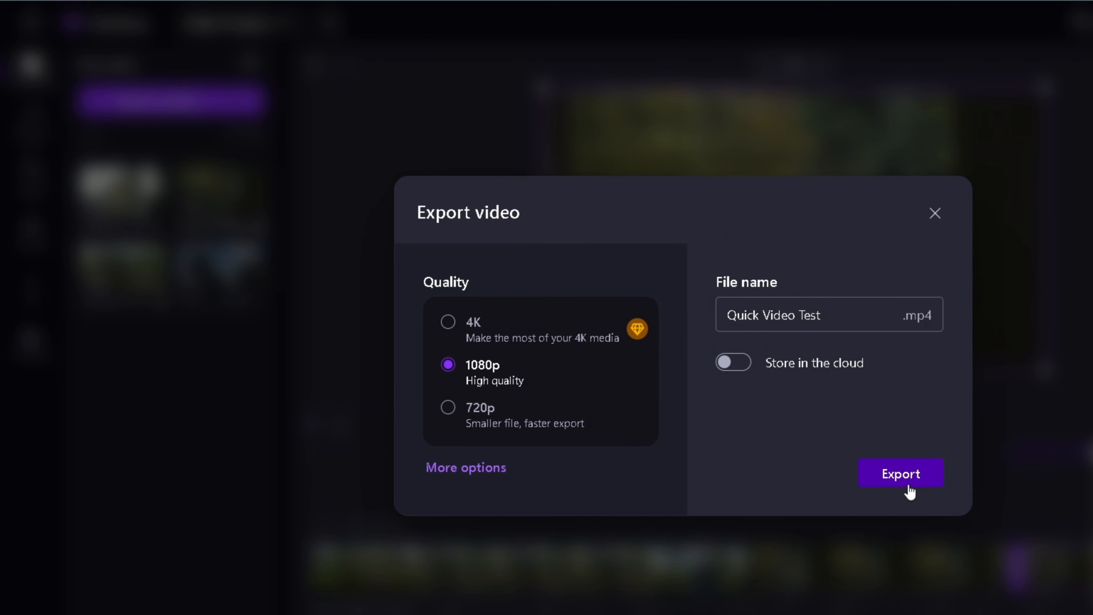
click(904, 478)
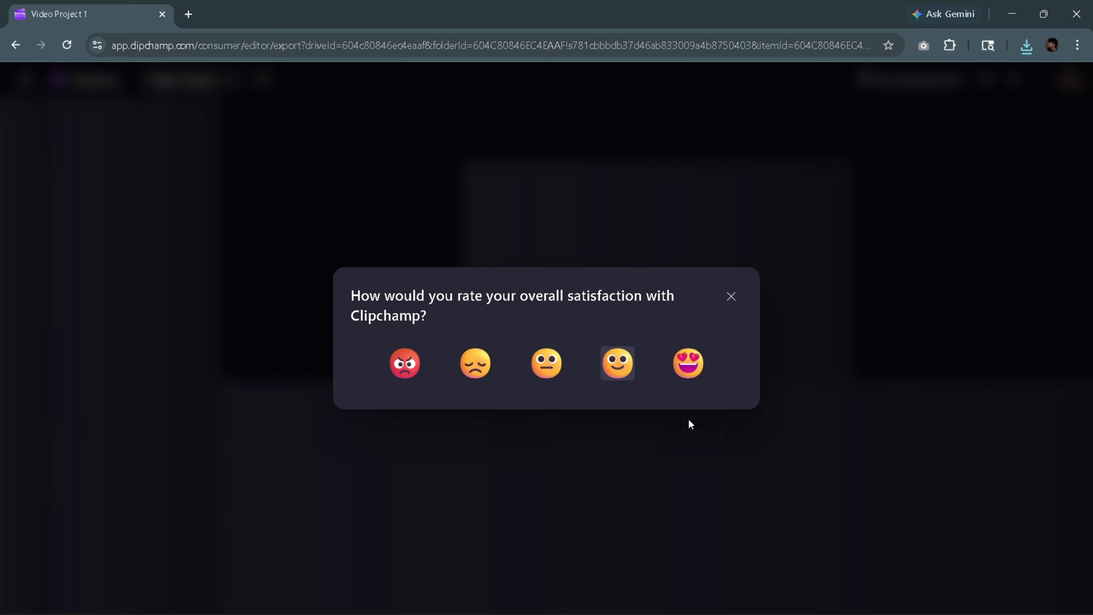
Give the highest rating in the satisfaction survey and decline to leave a review
click(688, 367)
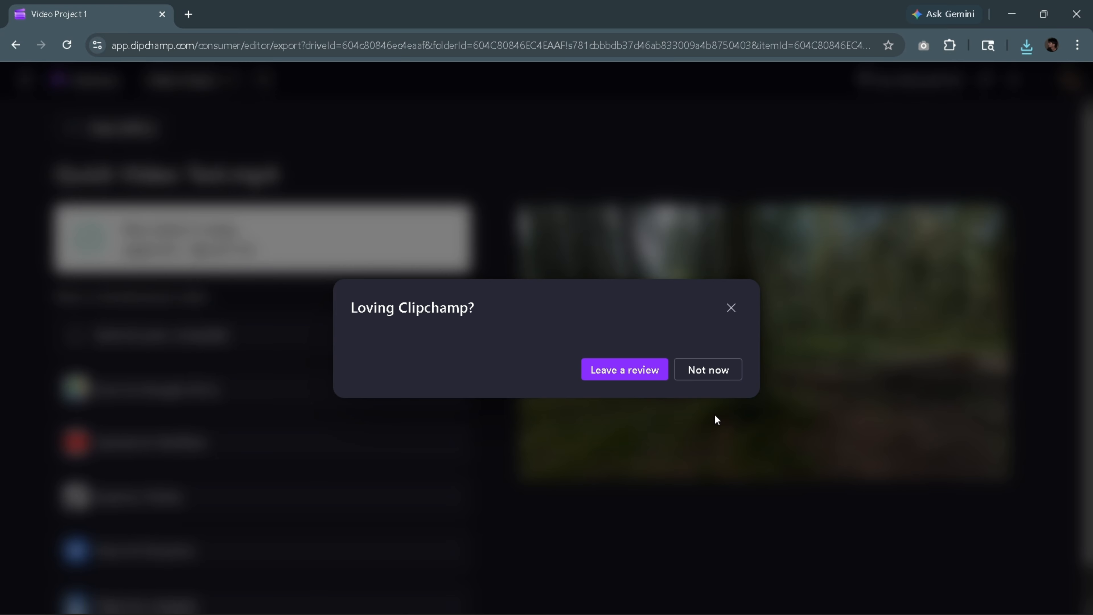
click(708, 370)
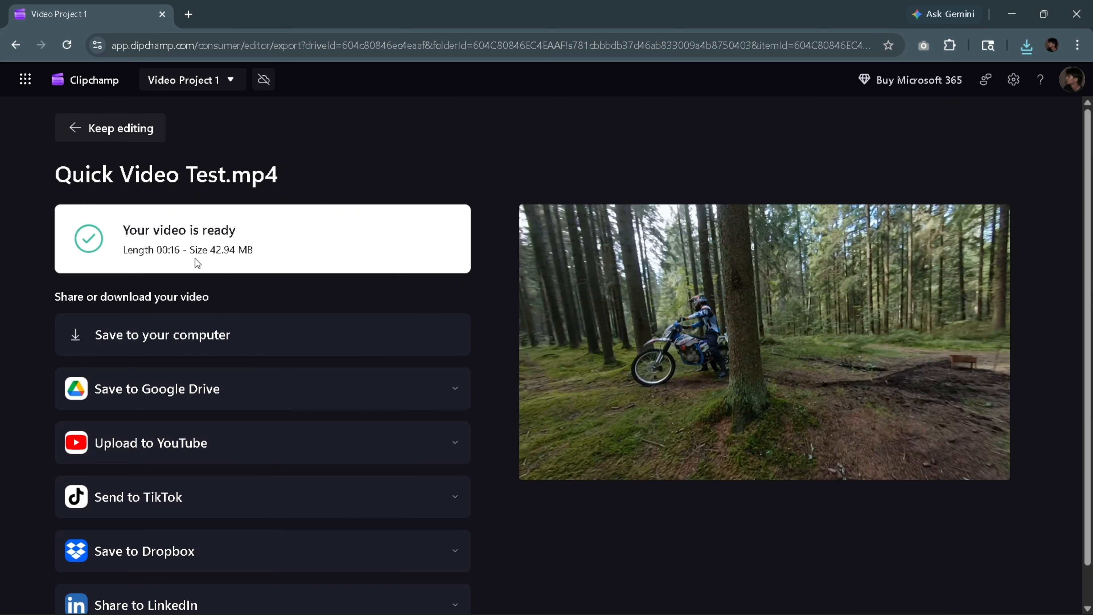
Save the exported Quick Video Test as an MP4 video to the Desktop folder of the computer
click(141, 348)
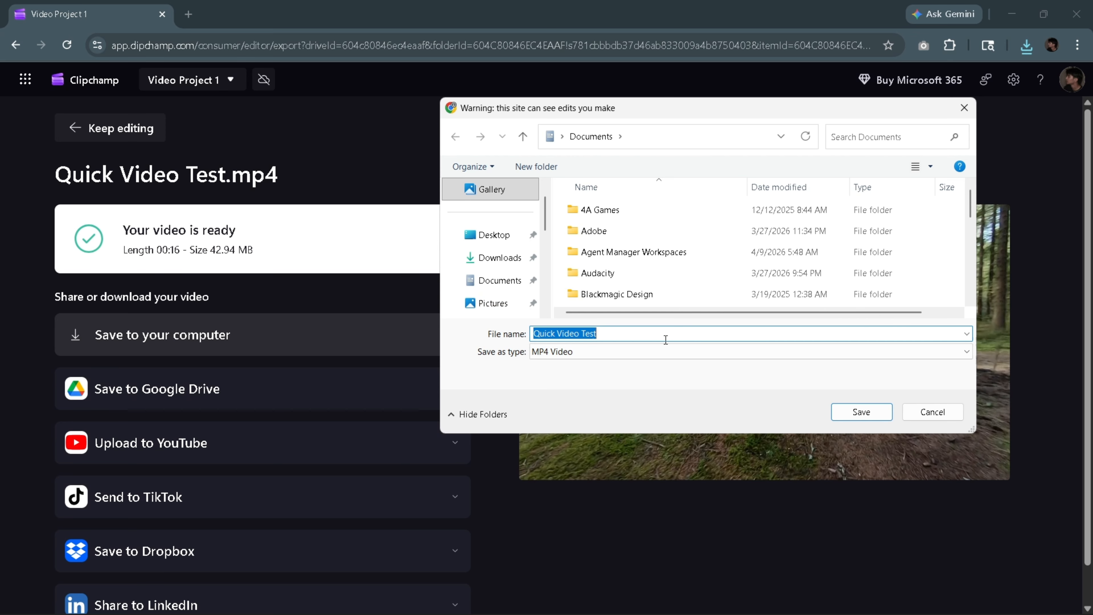
click(490, 237)
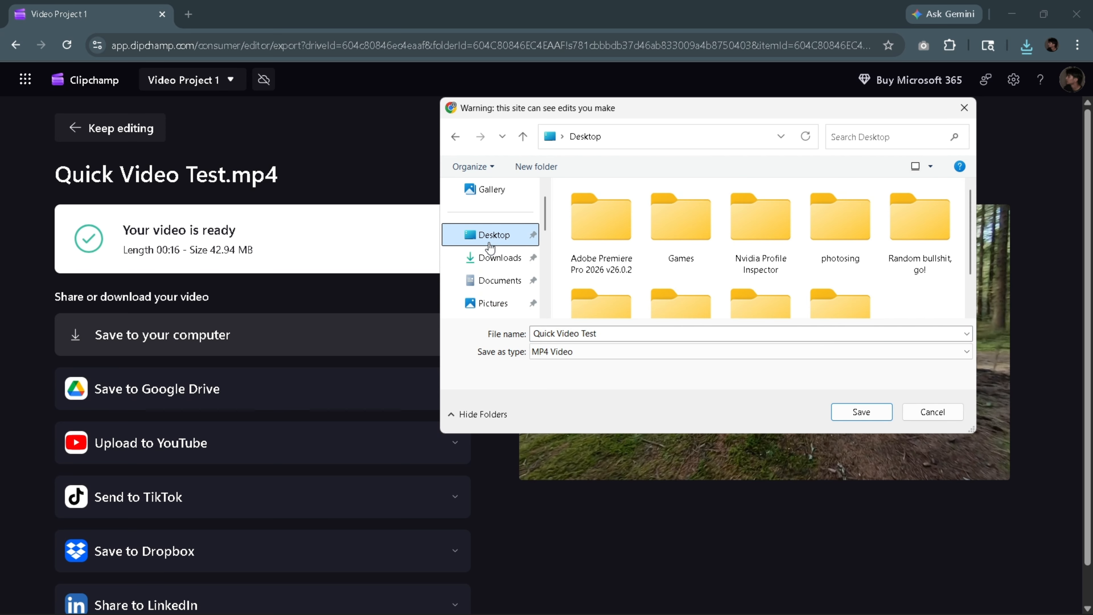
click(874, 415)
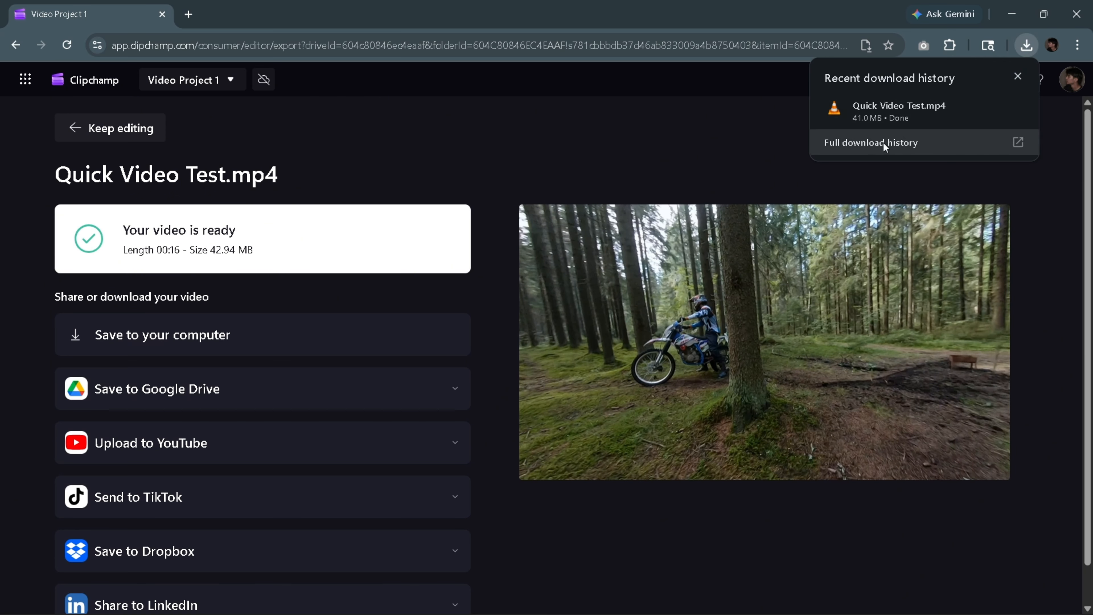
Show the downloaded Quick Video Test.mp4 in its folder, then close the folder window
click(981, 113)
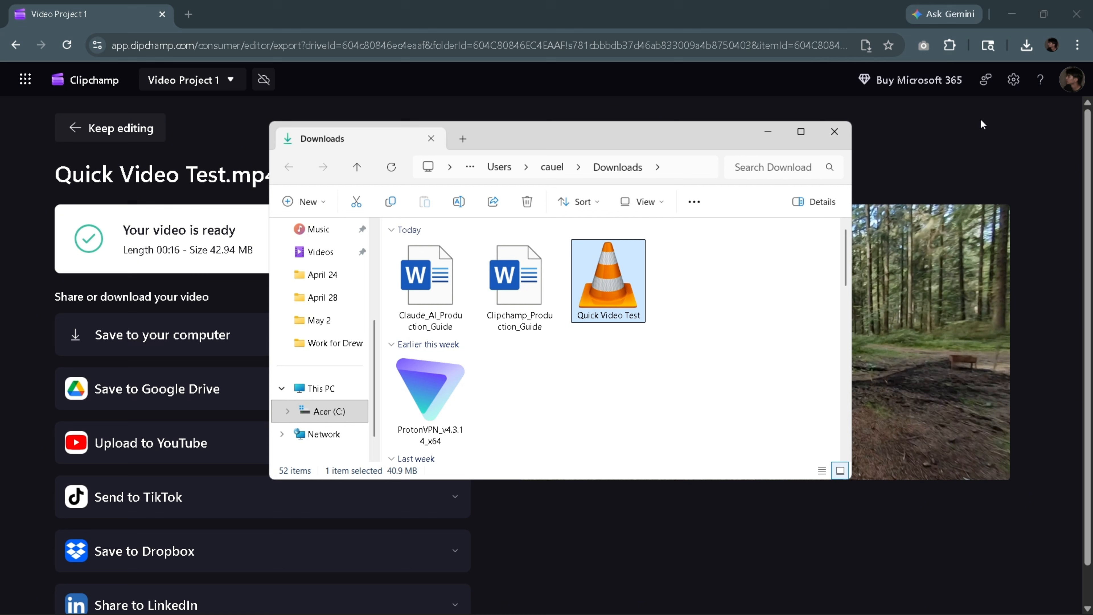
click(680, 289)
click(828, 141)
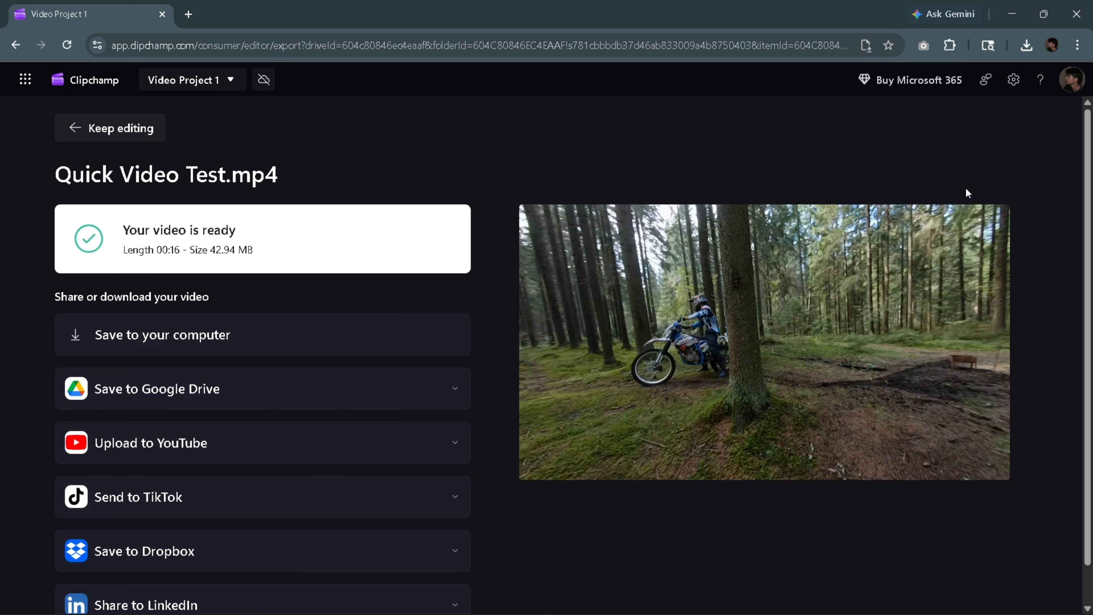